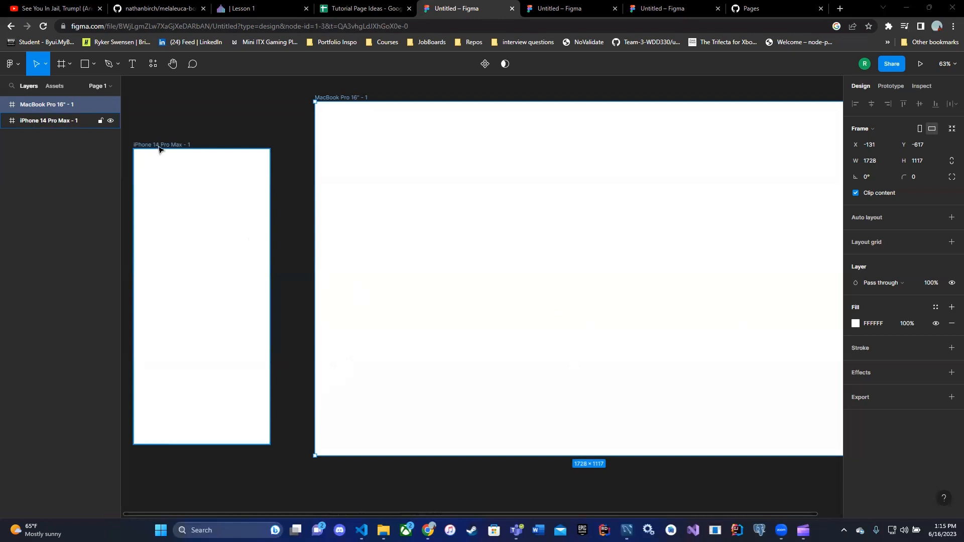
Select the iPhone 14 Pro Max frame, add a layout grid and switch its type to Columns
click(164, 147)
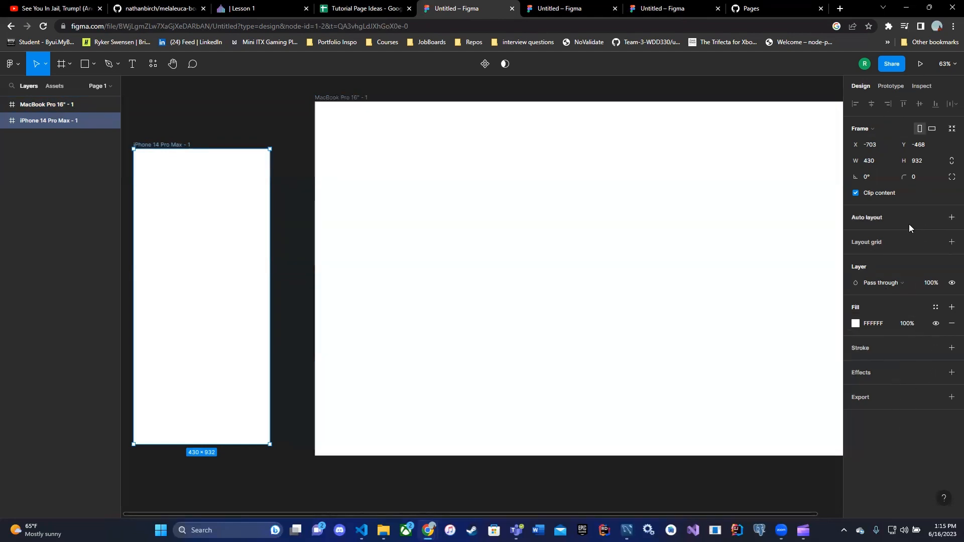
click(858, 243)
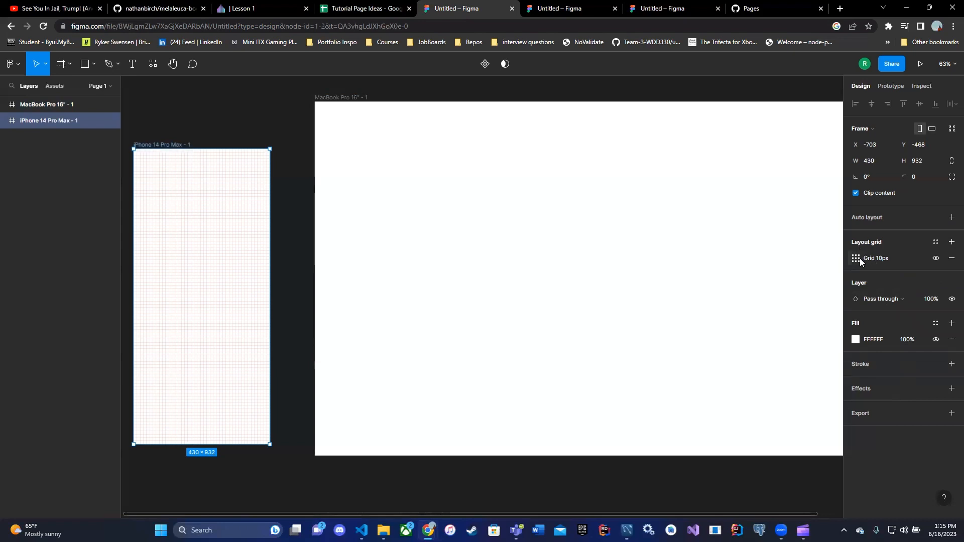
click(860, 259)
click(734, 259)
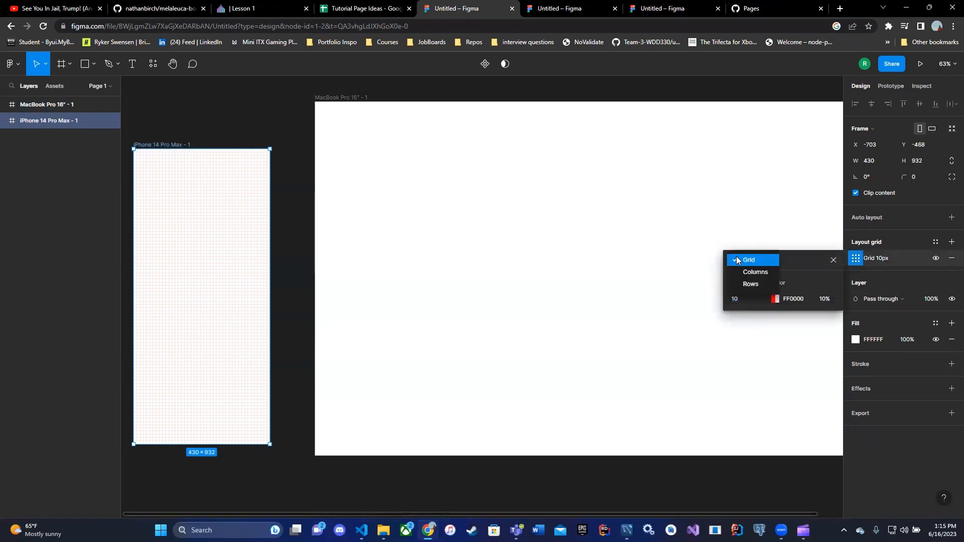
click(748, 272)
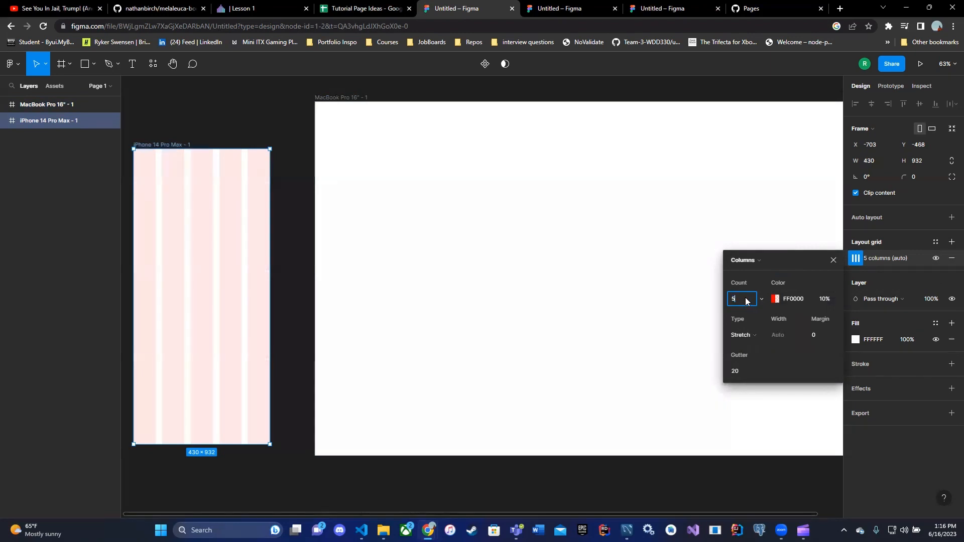
Set the iPhone grid to 4 columns with a margin of 20 and a gutter of 16
key(BackSpace)
text(2)
key(BackSpace)
text(4)
click(777, 360)
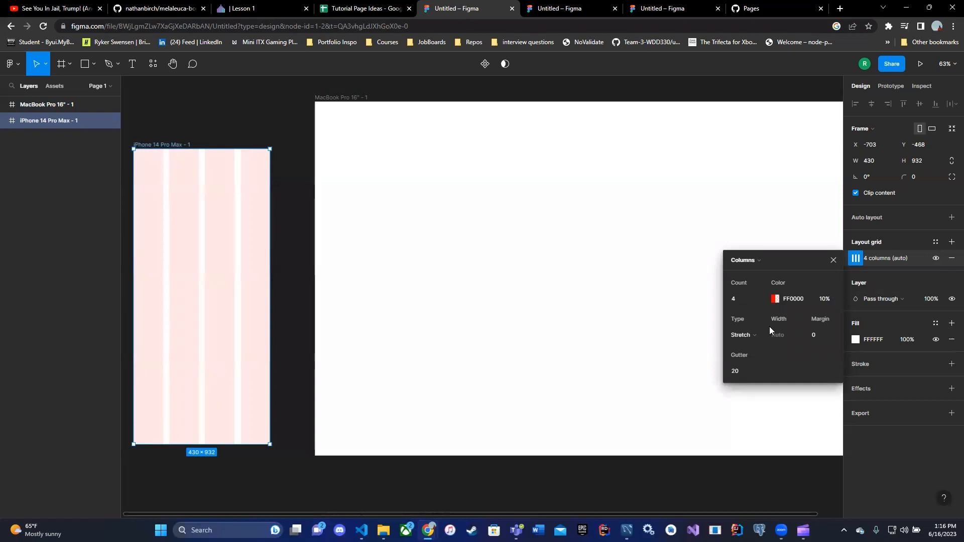
click(818, 336)
text(20)
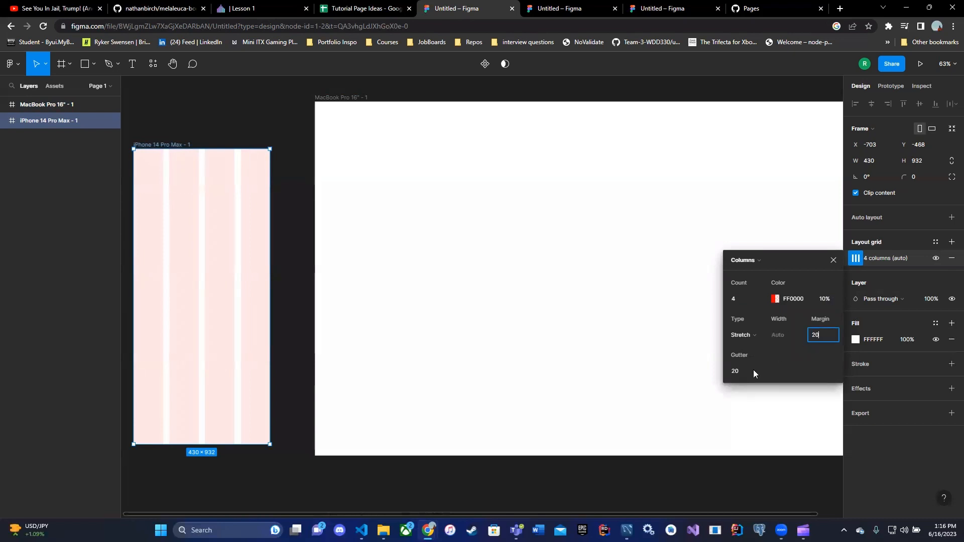
click(740, 370)
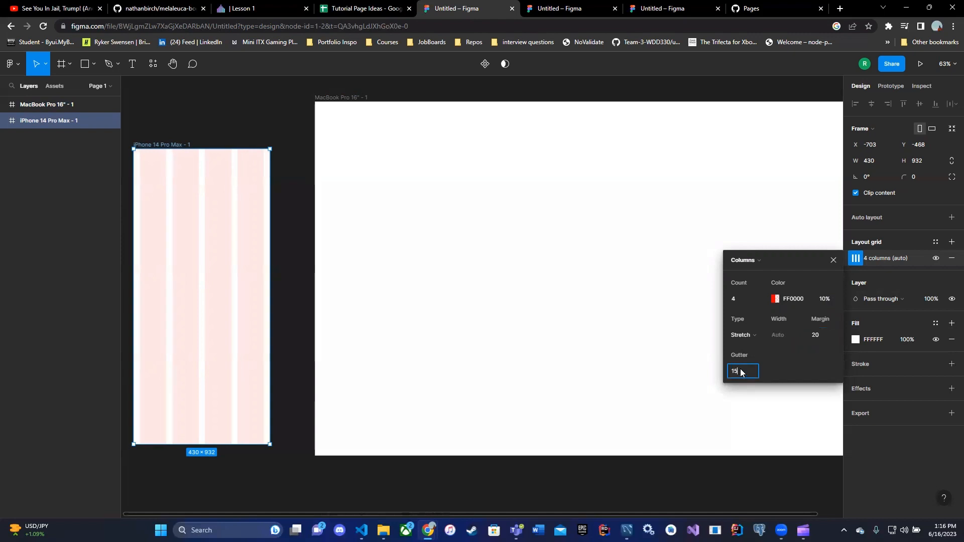
click(801, 368)
click(883, 459)
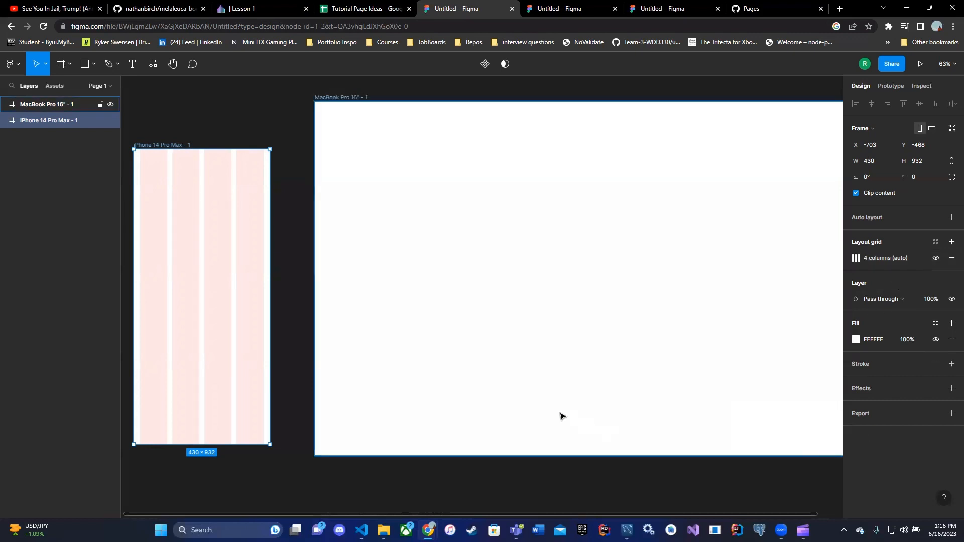
Select the MacBook Pro 16" frame, add a layout grid and make it a 12-column grid
click(297, 416)
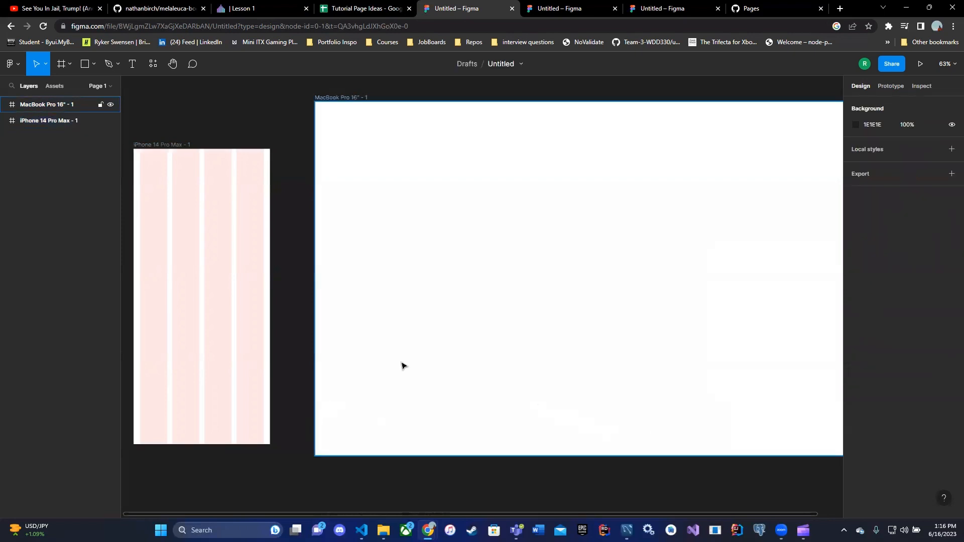
click(346, 100)
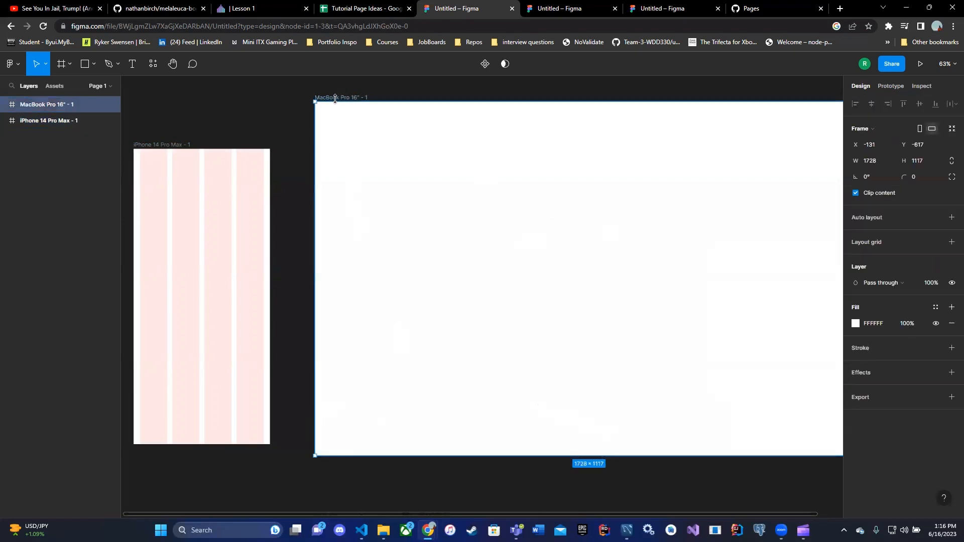
click(861, 243)
click(856, 259)
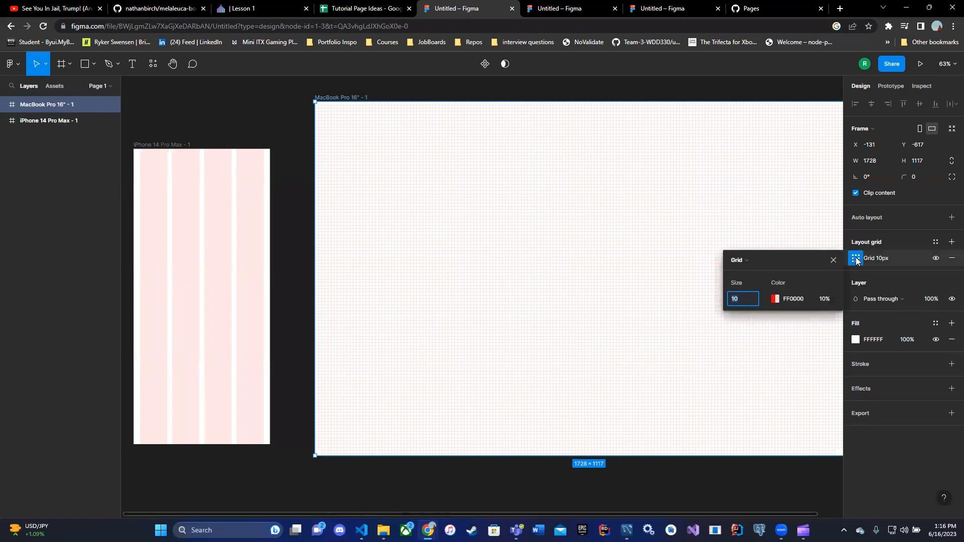
click(747, 259)
click(750, 272)
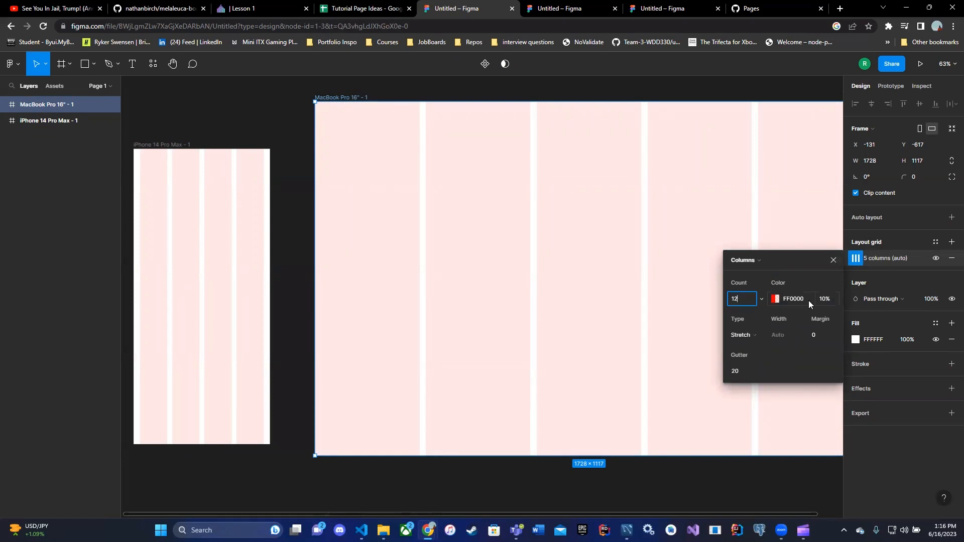
Set the MacBook grid's margin to 24 and its gutter to 16
click(824, 334)
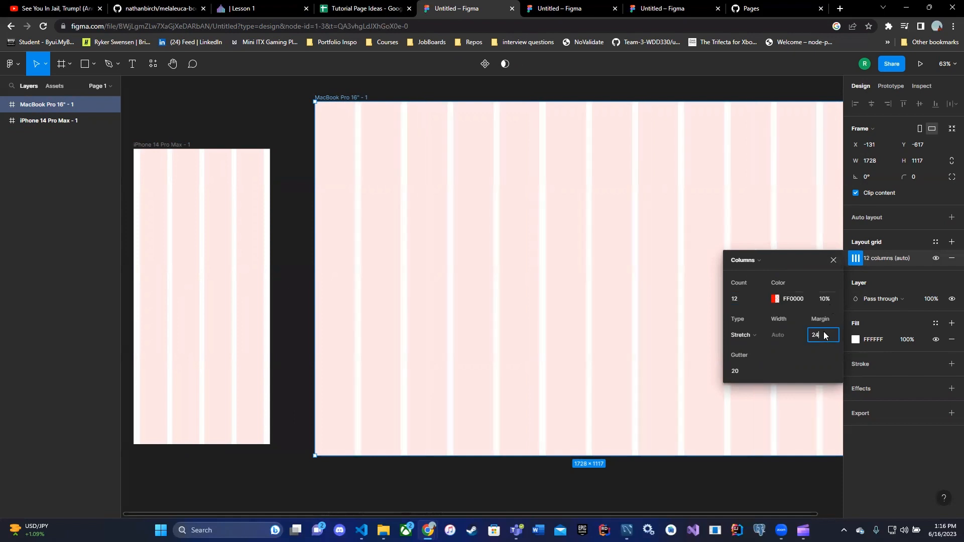
click(739, 371)
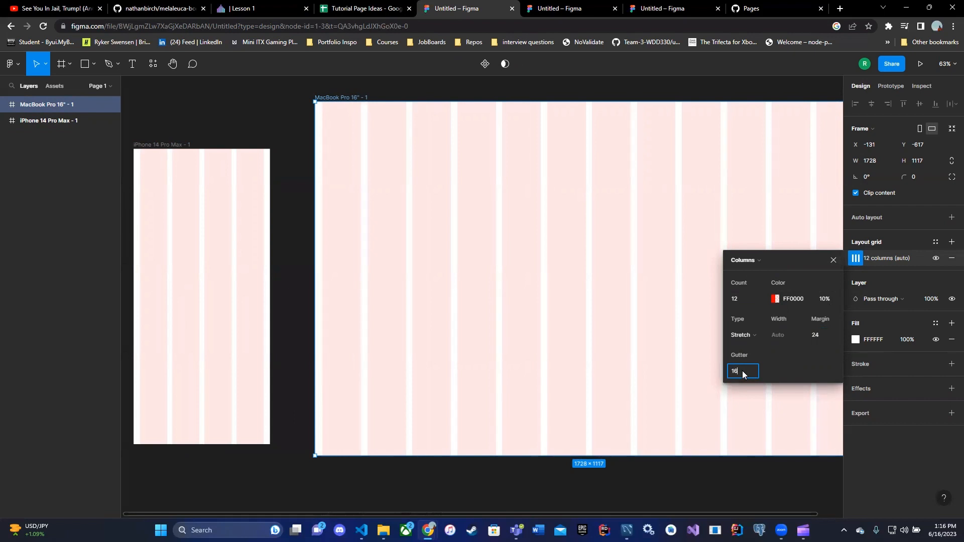
click(791, 368)
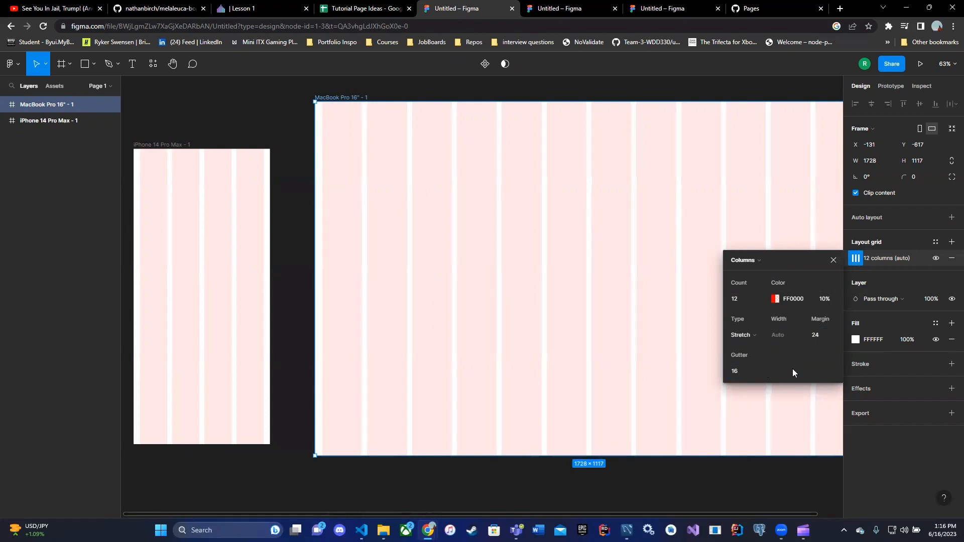
click(888, 458)
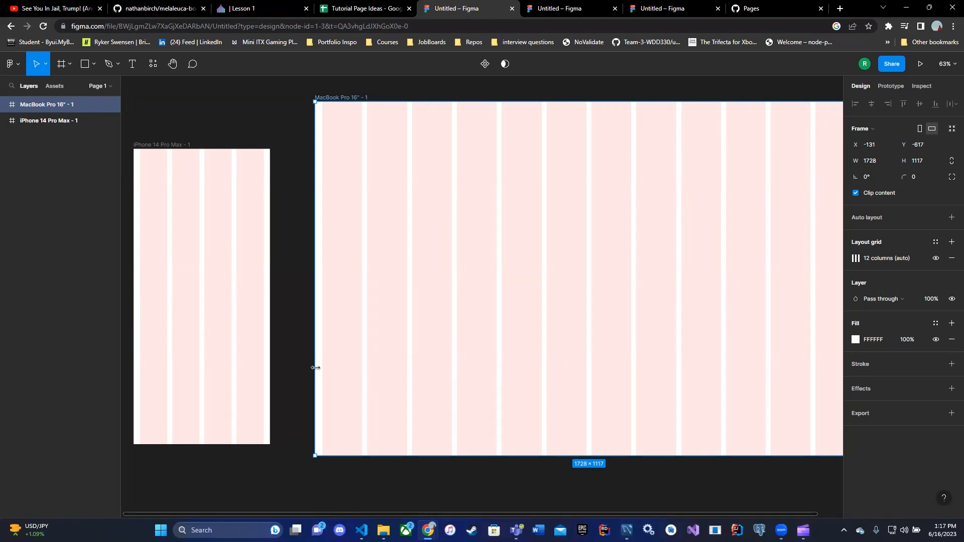
Extend the iPhone frame's height to about 1230 by resizing its bottom edge
click(263, 397)
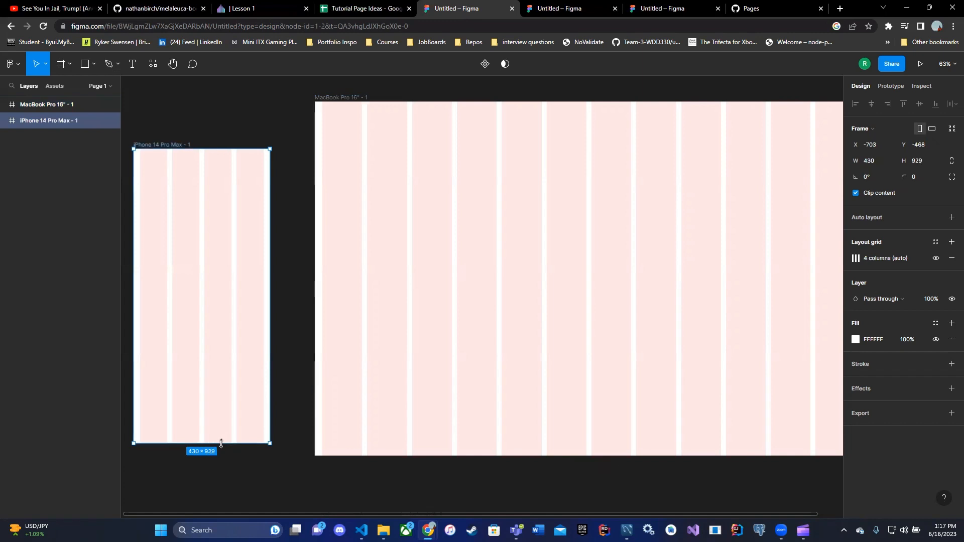
mouse_move(222, 444)
mouse_down()
mouse_move(217, 483)
mouse_move(216, 458)
mouse_move(224, 463)
mouse_up()
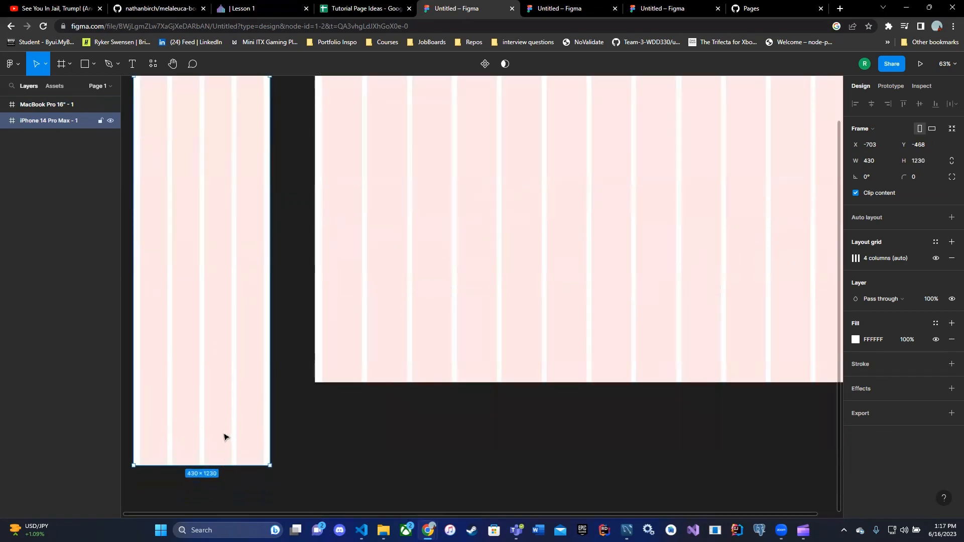
scroll(237, 261, up, 2)
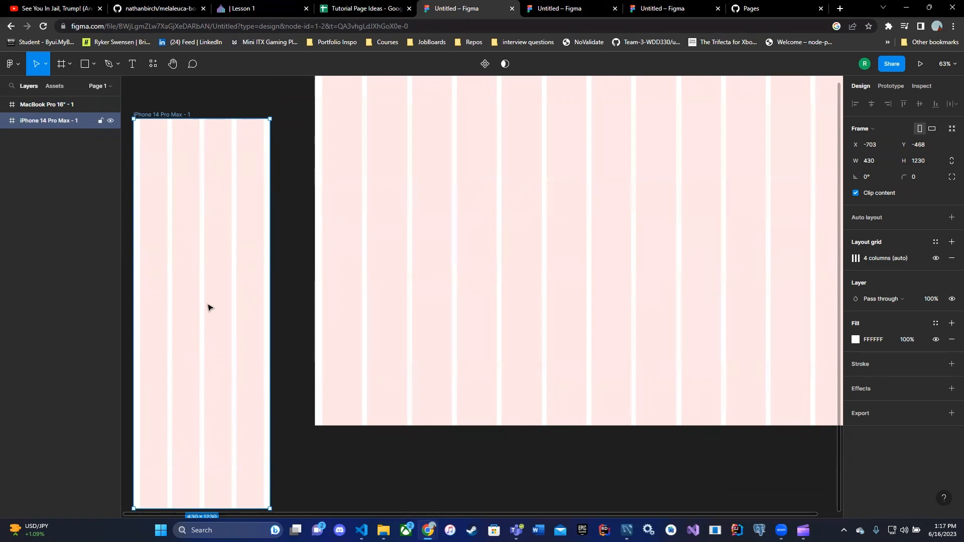
Resize the MacBook frame's height to about 983 from its bottom edge
click(393, 395)
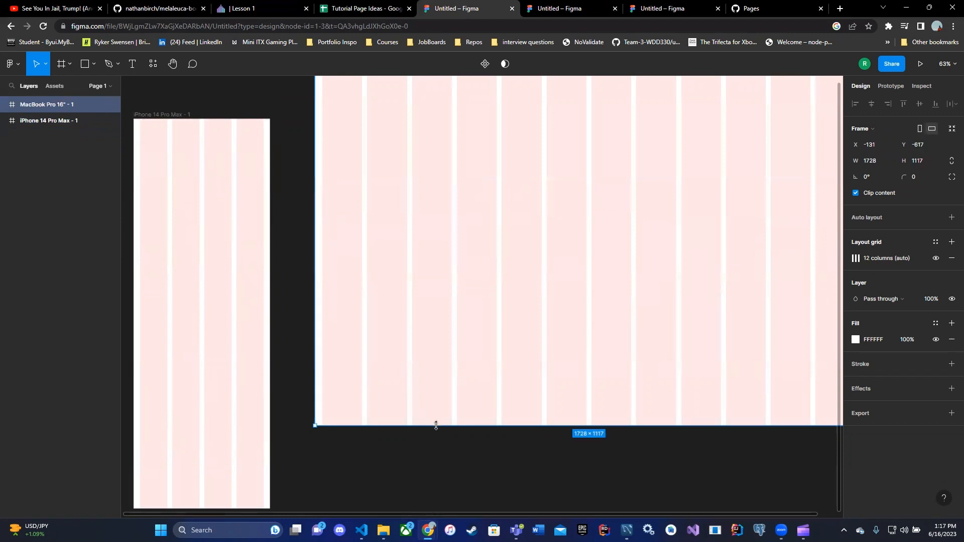
drag(452, 426, 483, 459)
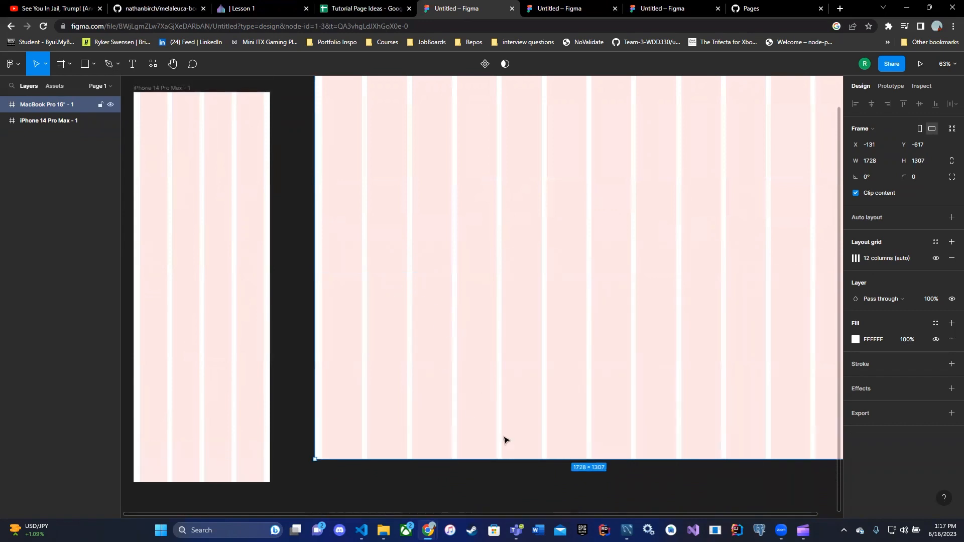
drag(546, 459, 545, 355)
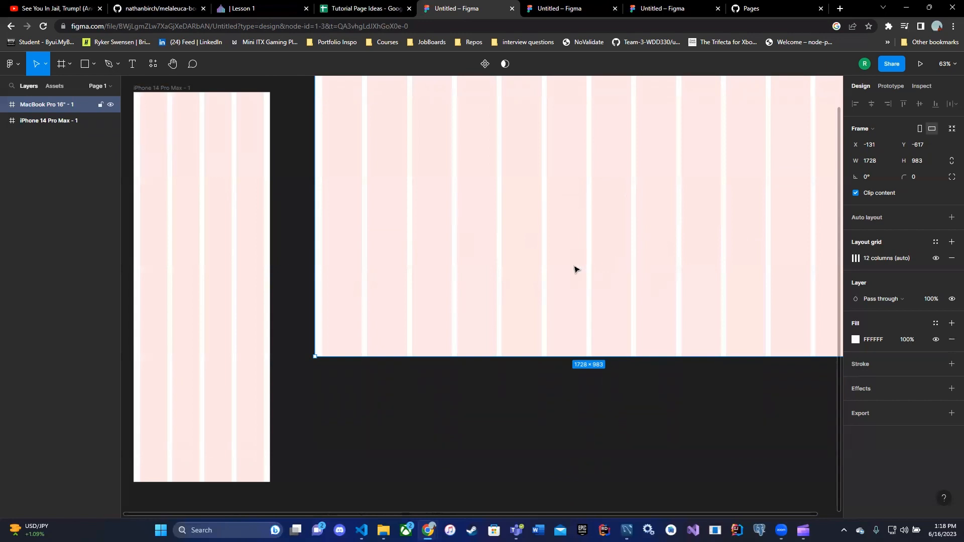
Draw a 430 × 128 header rectangle across the top of the iPhone frame
scroll(495, 323, up, 2)
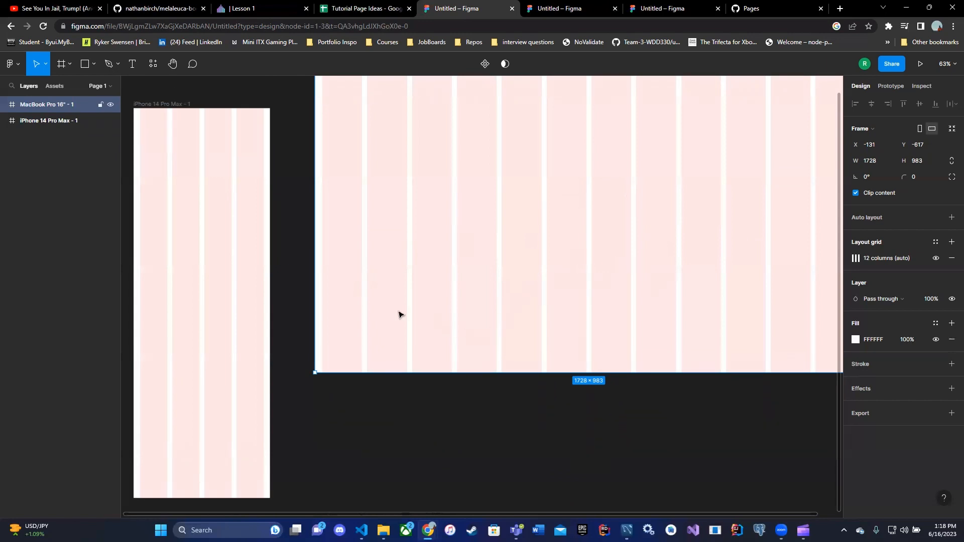
scroll(422, 226, up, 4)
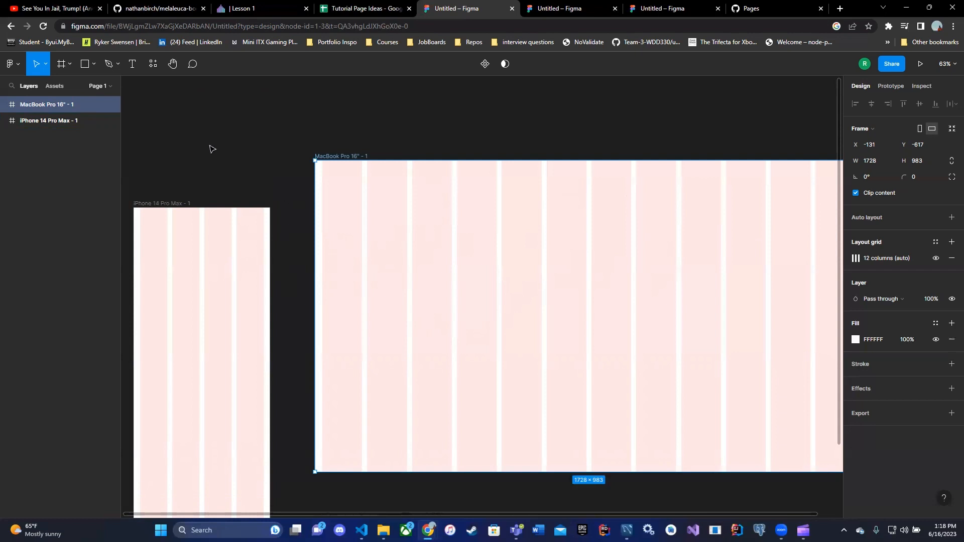
click(94, 65)
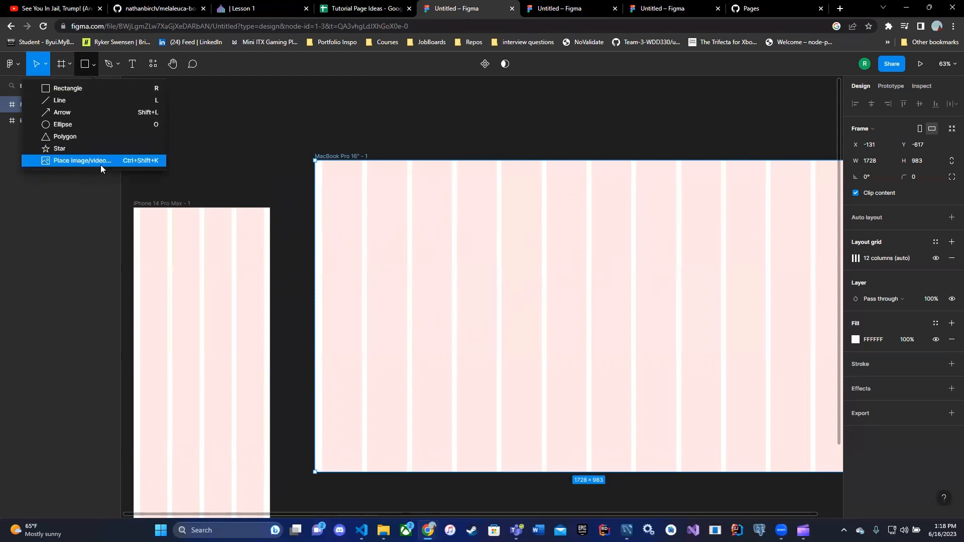
click(69, 89)
drag(134, 209, 271, 248)
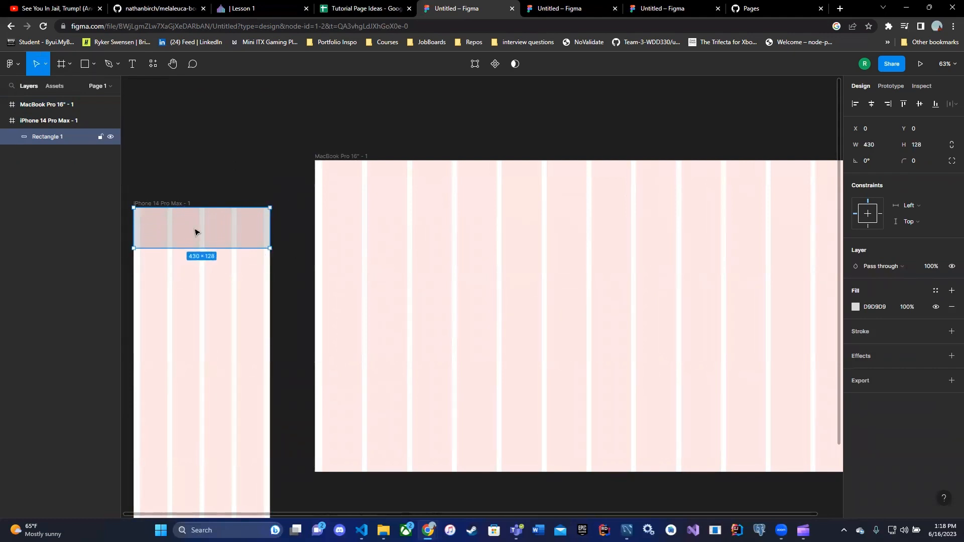
Try the document colours as the header rectangle's fill, ending on D9D9D9
click(856, 307)
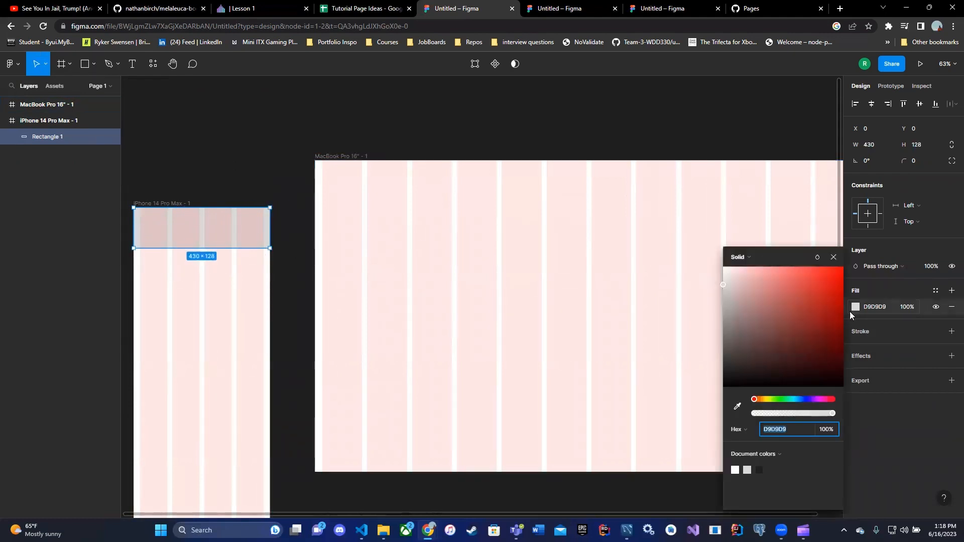
click(759, 469)
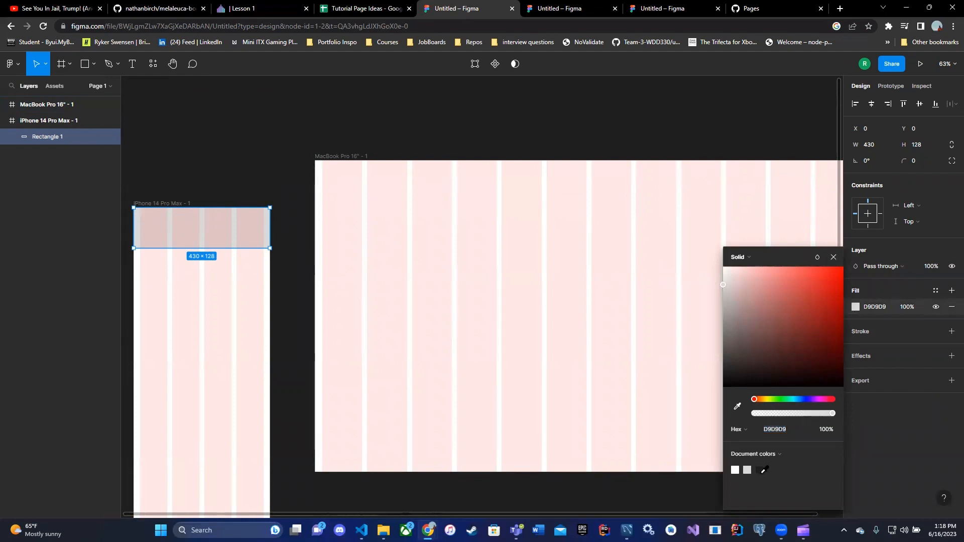
click(750, 469)
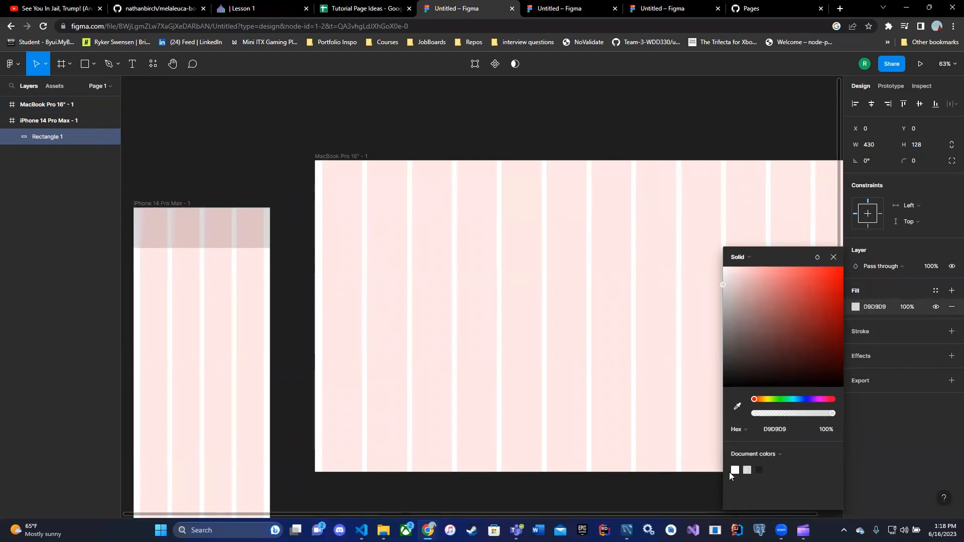
click(760, 469)
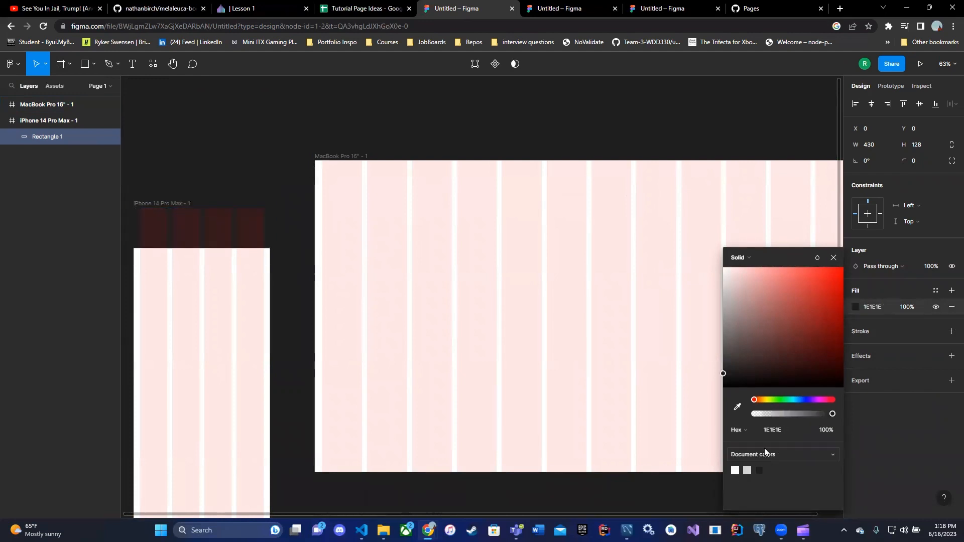
click(736, 470)
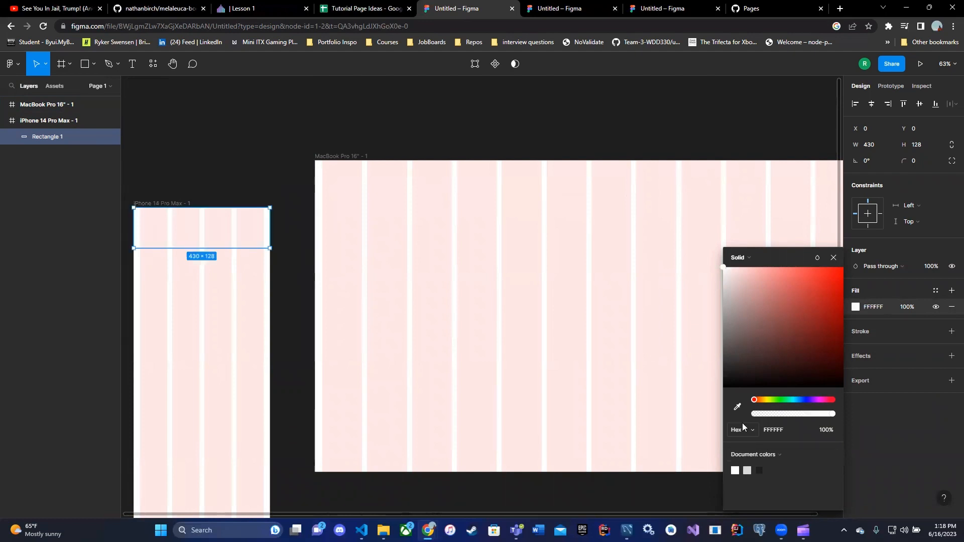
click(747, 470)
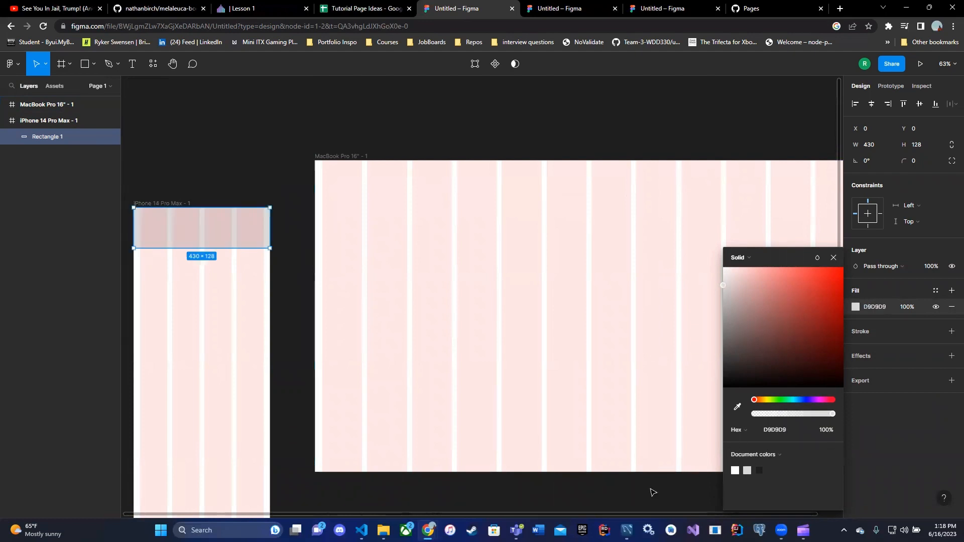
click(657, 490)
Duplicate the header rectangle as a footer bar at the bottom of the iPhone frame
click(226, 235)
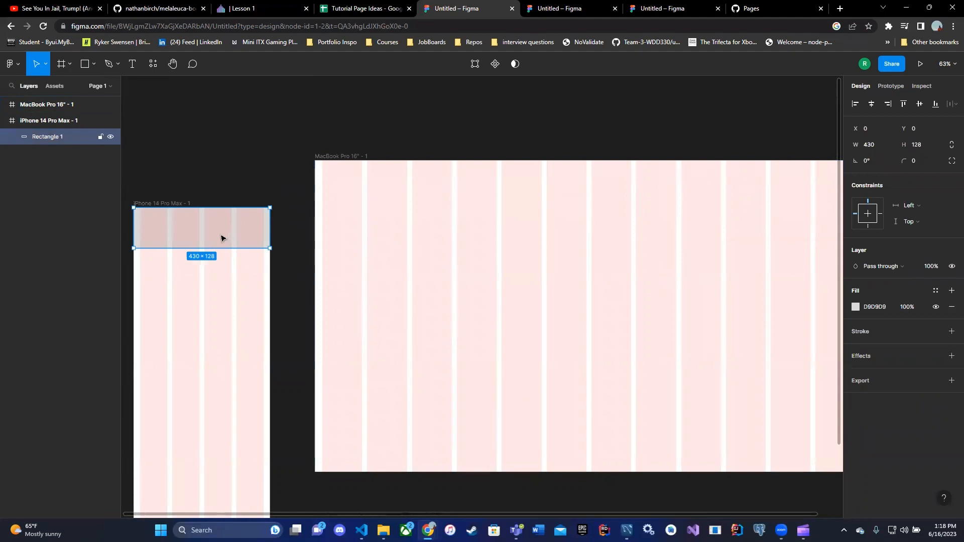
mouse_move(224, 247)
mouse_down()
mouse_move(223, 217)
mouse_move(223, 280)
mouse_move(231, 218)
mouse_move(231, 257)
mouse_up()
Add a text box in the iPhone frame below the header and enter the placeholder text fdbgfgdbdf
click(132, 64)
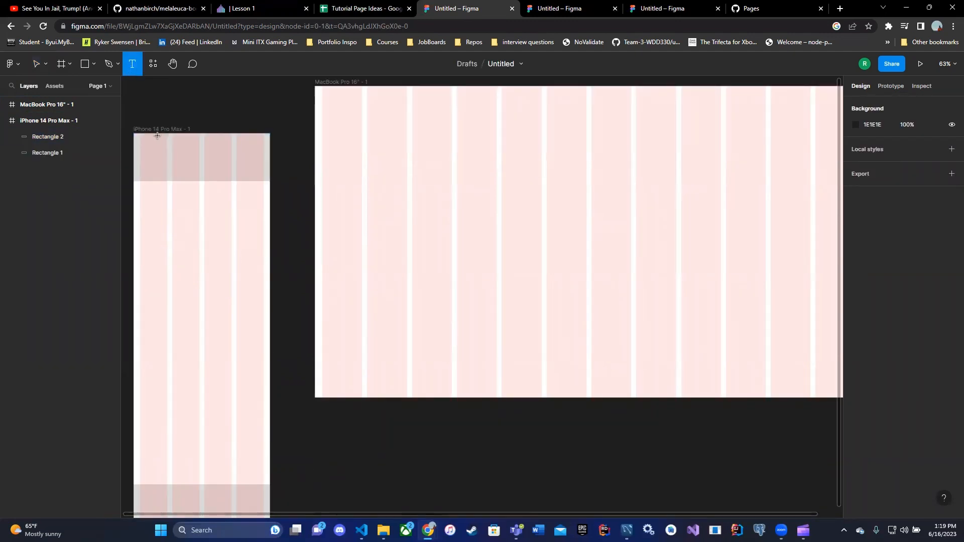
drag(148, 140, 253, 171)
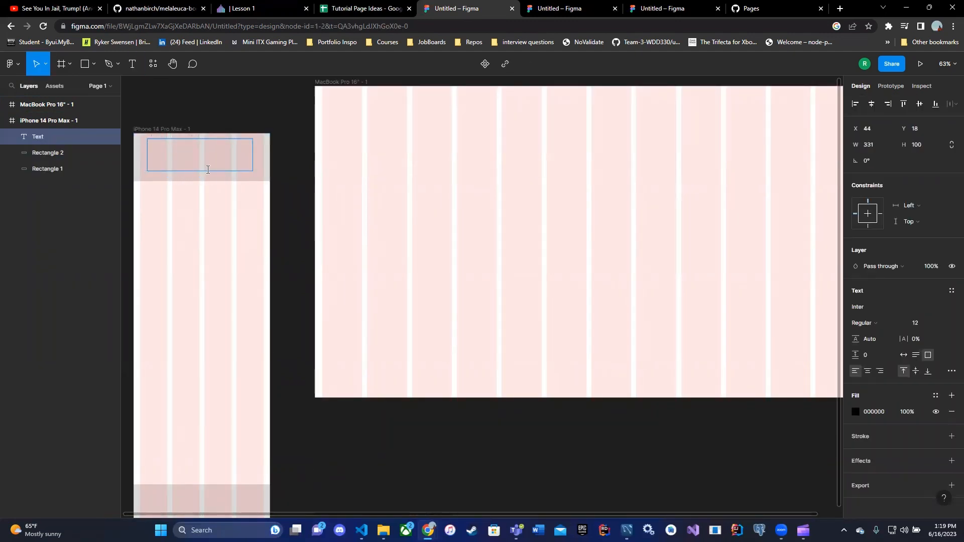
click(134, 65)
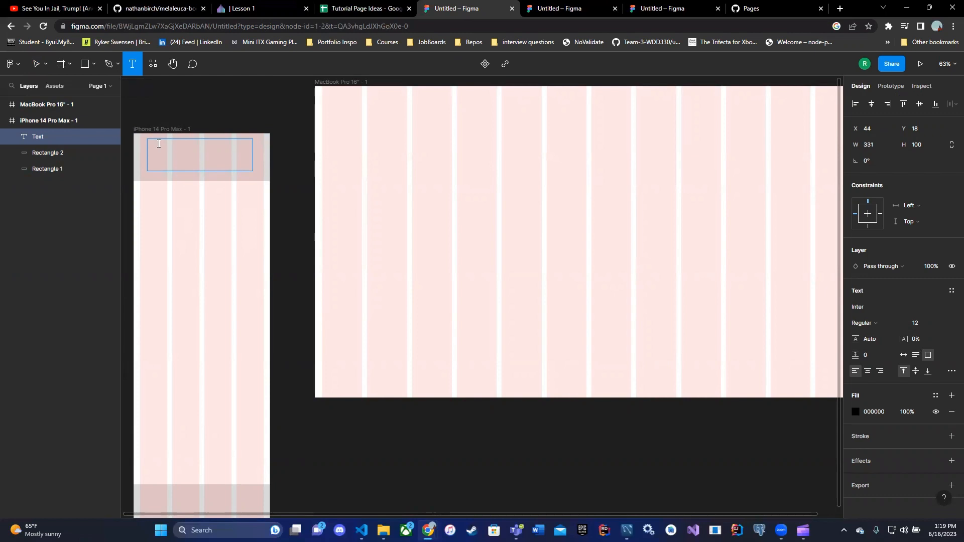
drag(147, 211, 252, 275)
text(fdbgfgdbdf)
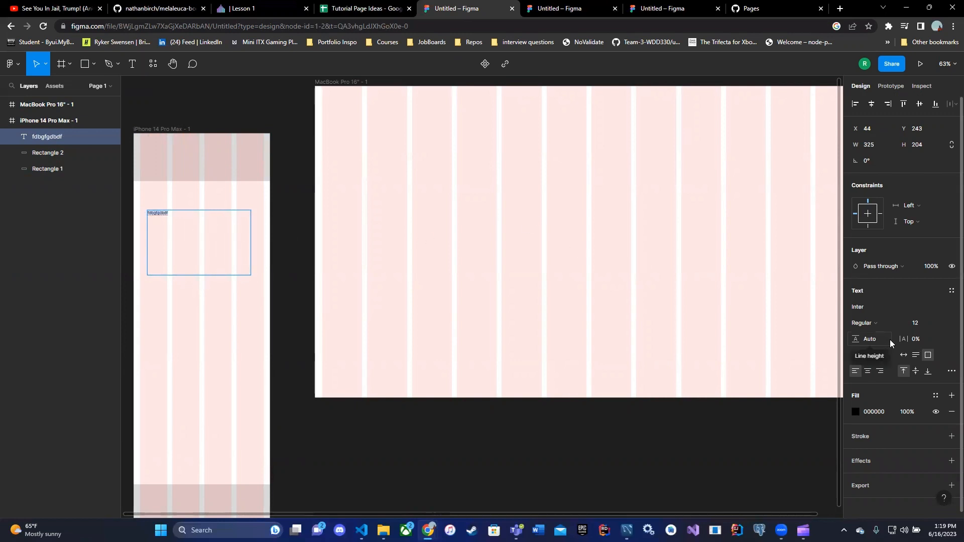
Set the placeholder text's font size to 48 and centre-align it
click(944, 324)
click(932, 409)
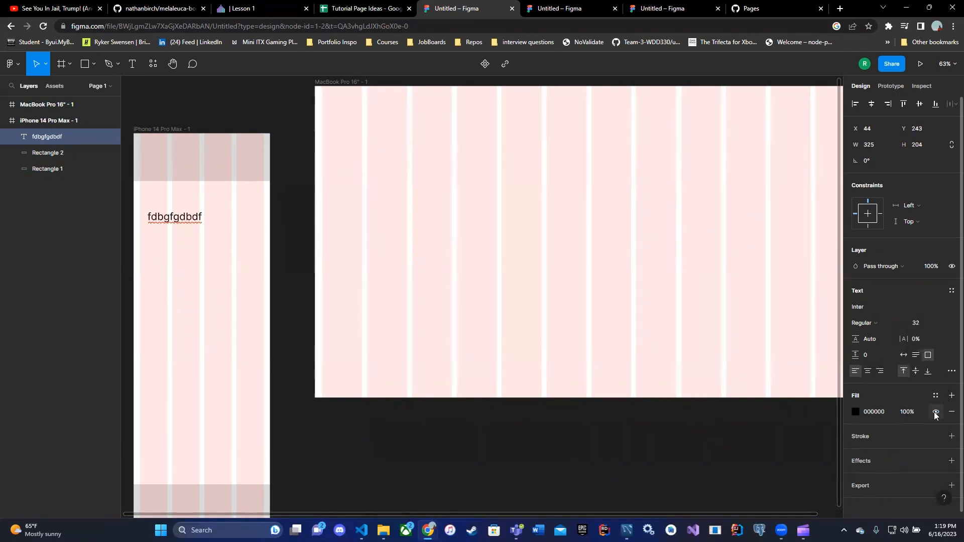
click(932, 324)
click(928, 360)
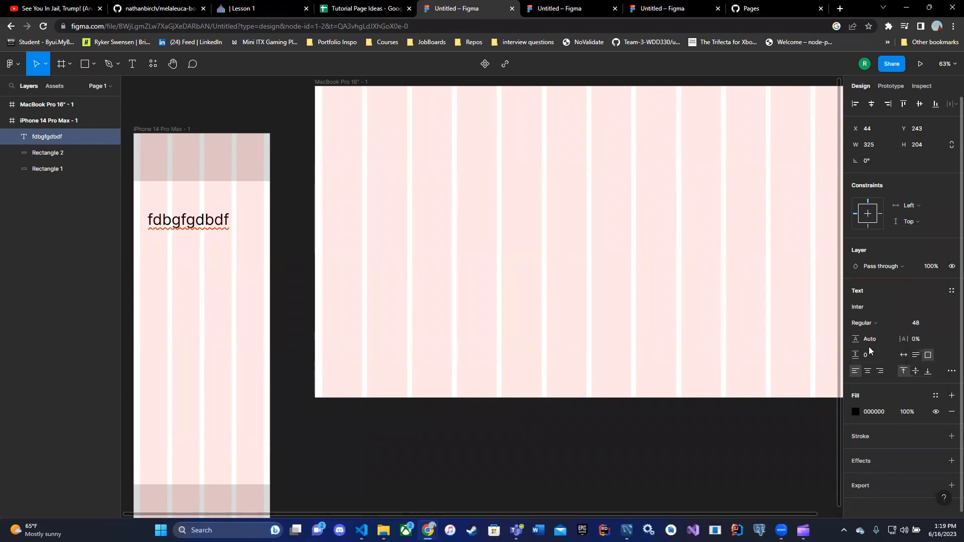
click(867, 372)
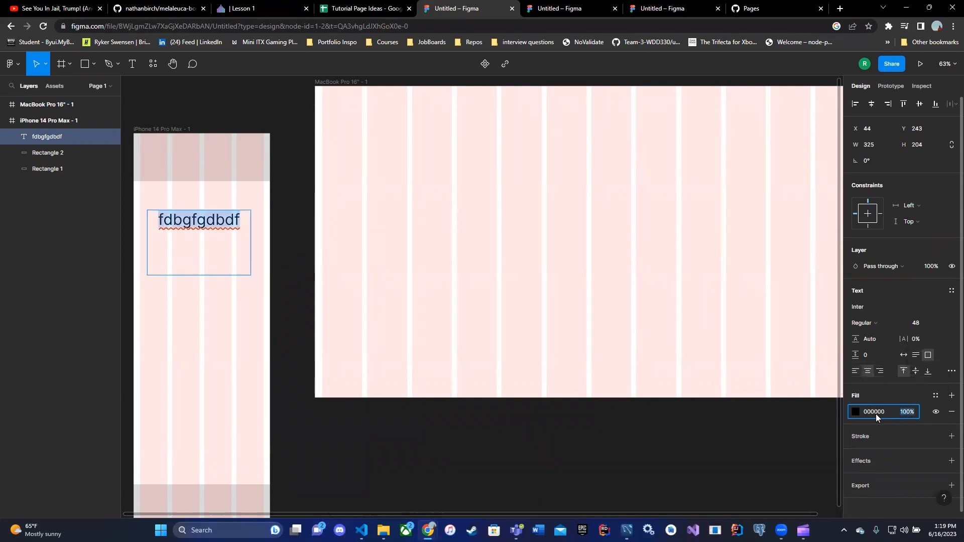
Try the document colours as the text's fill, ending on black, then deselect
click(856, 412)
click(733, 470)
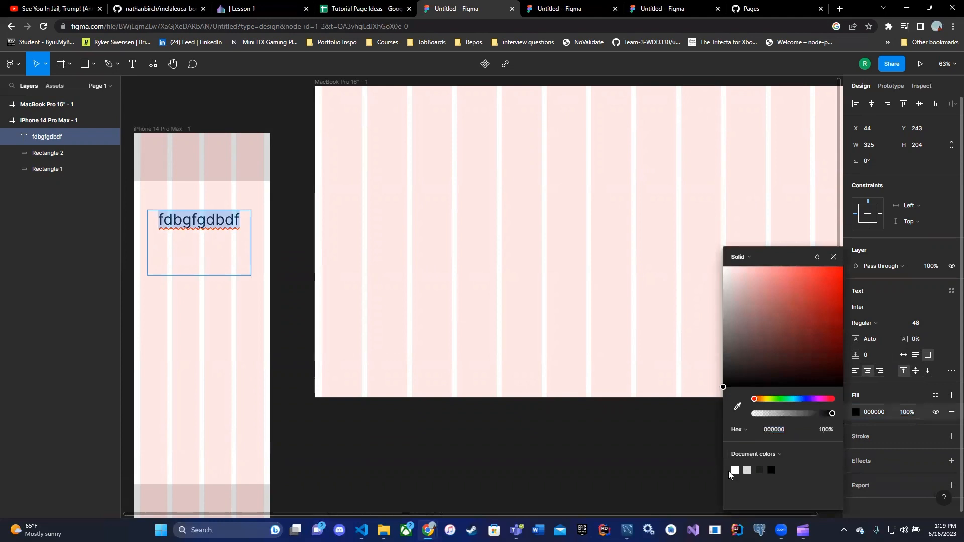
click(772, 469)
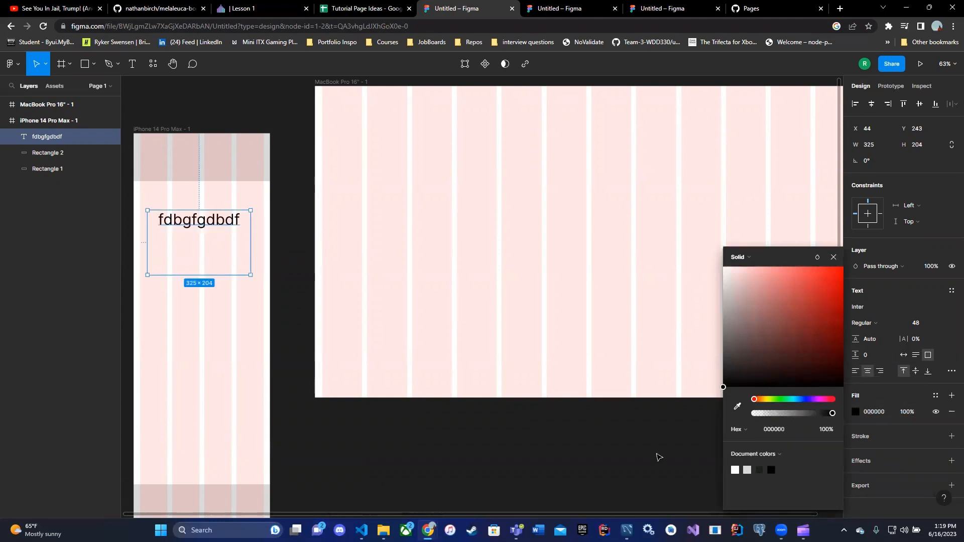
click(505, 403)
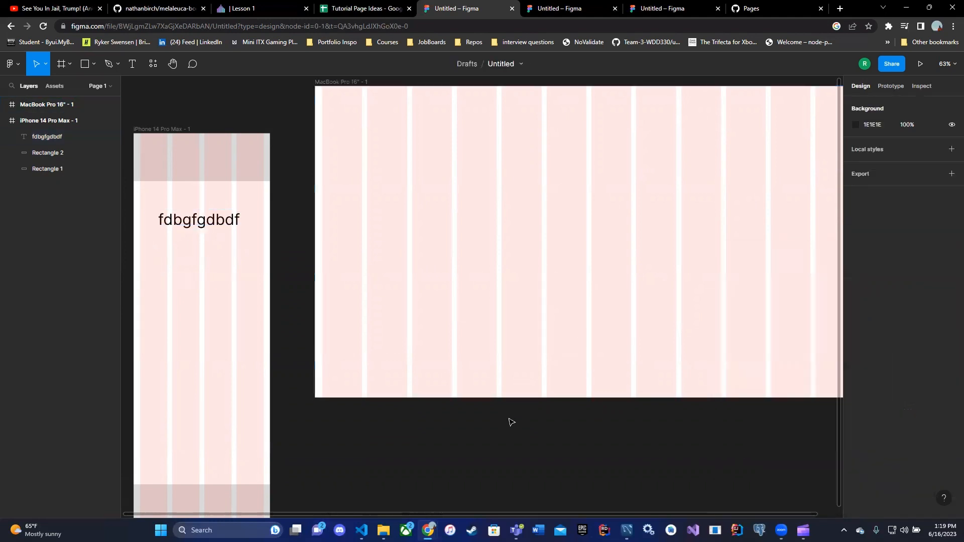
Switch to the other Figma files and scroll through their finished iPhone and MacBook wireframes for reference
click(542, 13)
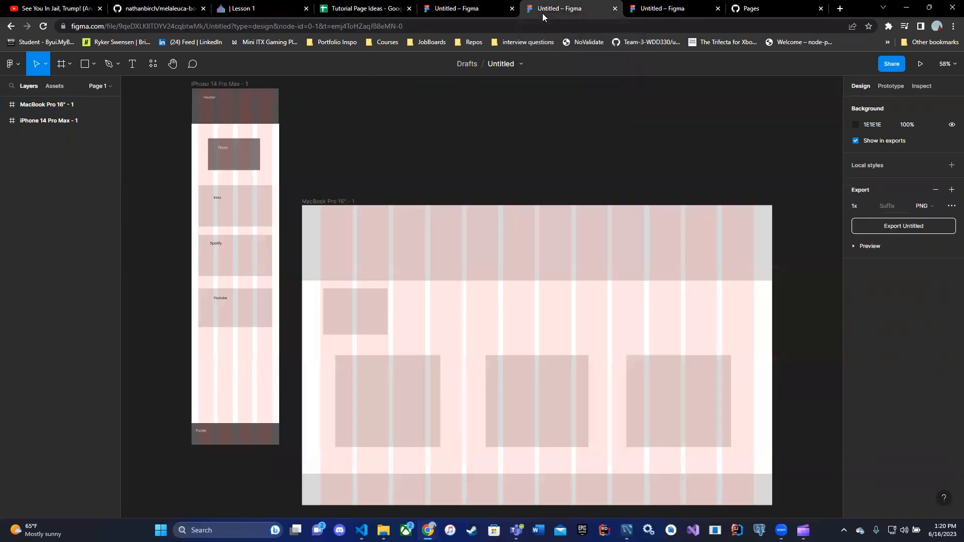
scroll(506, 80, down, 1)
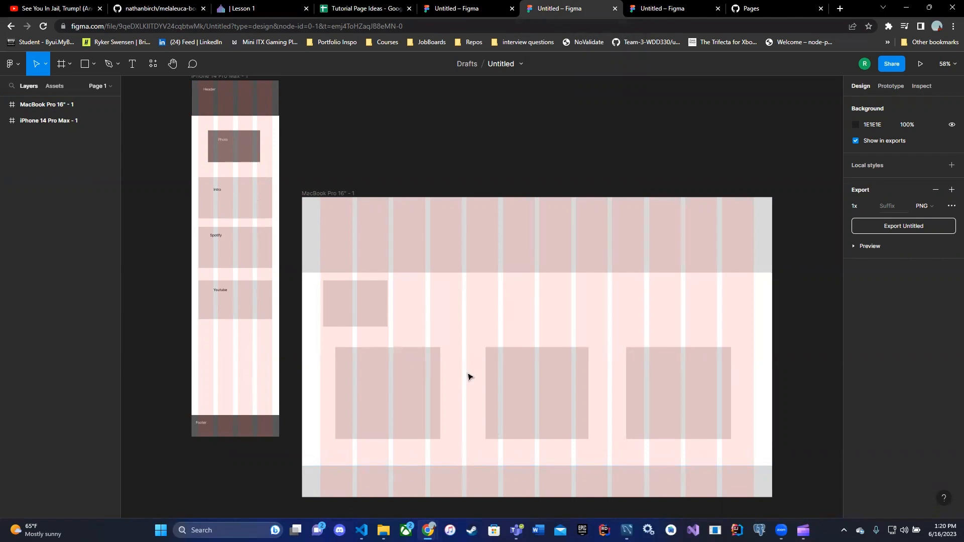
click(659, 12)
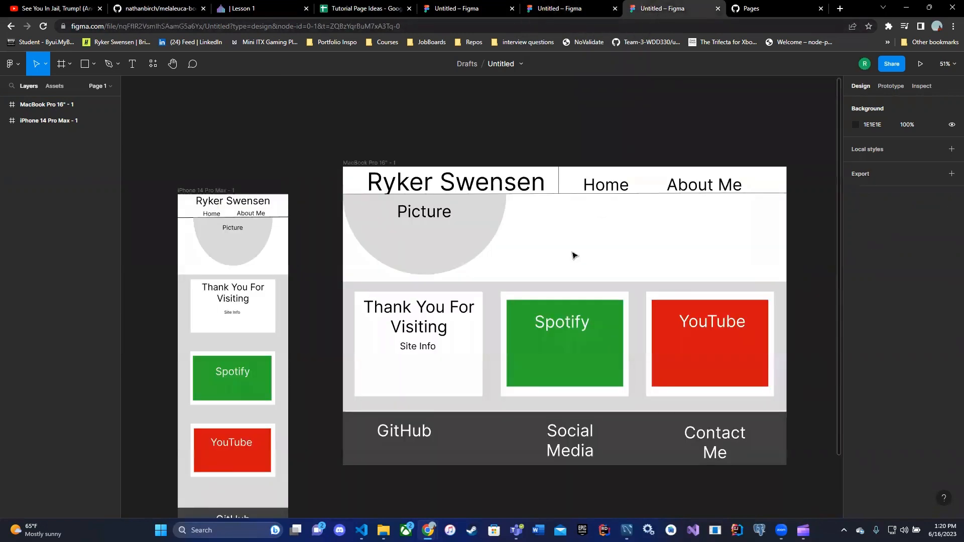
scroll(548, 306, down, 2)
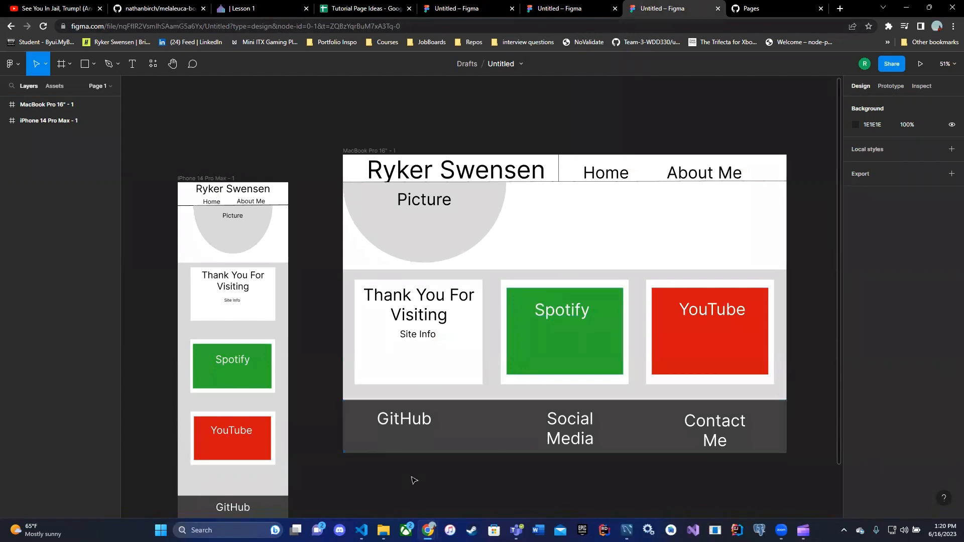
scroll(416, 465, down, 2)
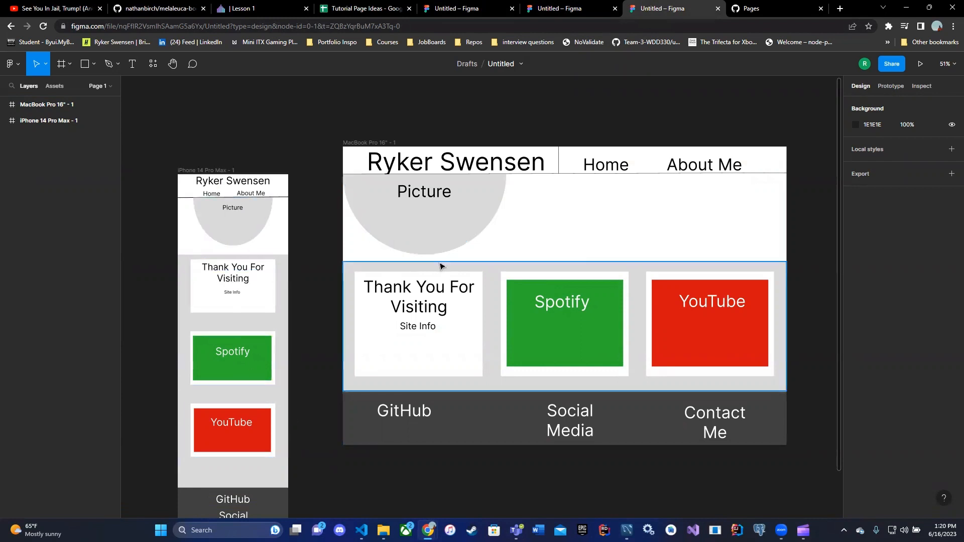
scroll(520, 407, down, 2)
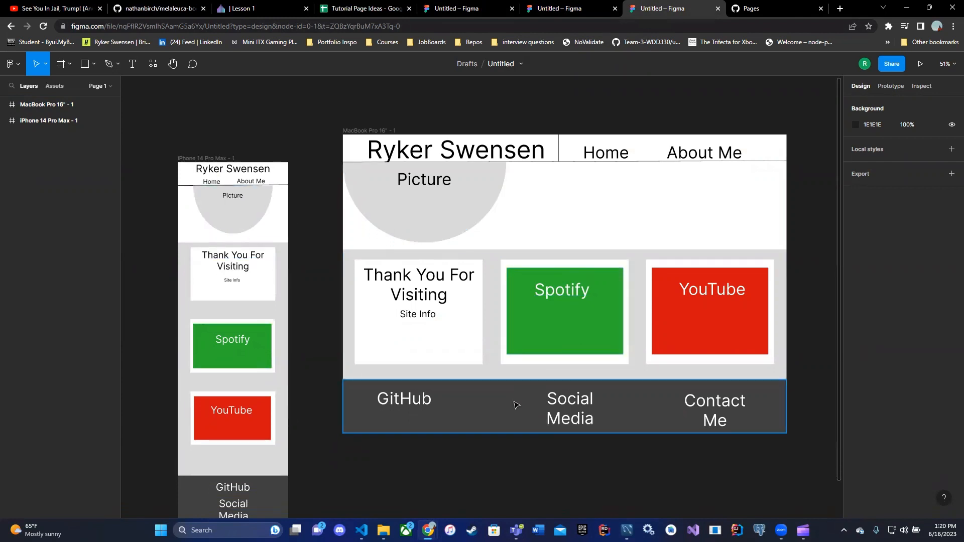